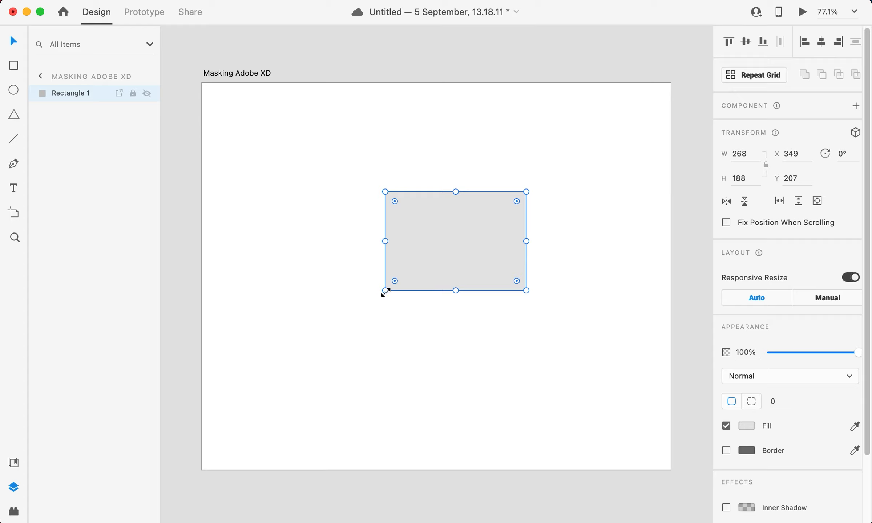
- Enlarge the grey rectangle to about 350 × 296 and paste the frog image onto the artboard
left_click(315, 373)
right_click(315, 372)
left_click(341, 384)
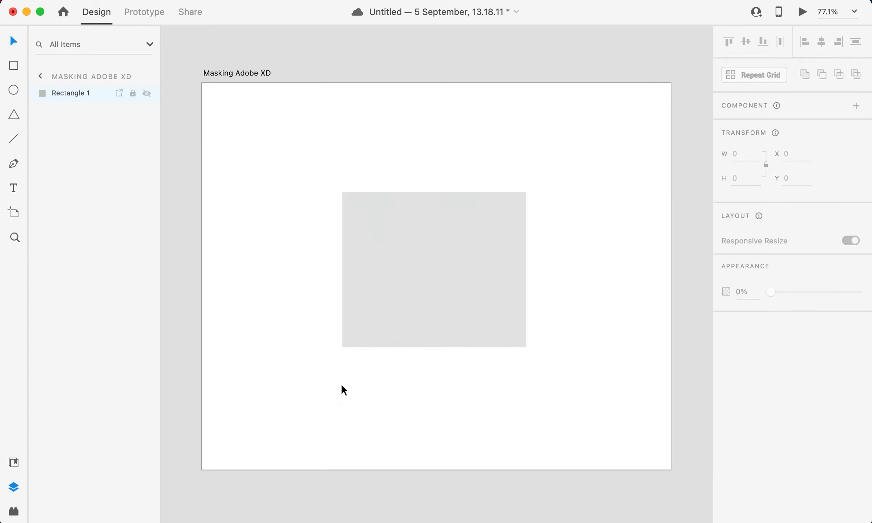
- Mask the frog image with the grey rectangle using Mask with Shape
left_click(104, 141)
left_click(79, 111)
left_click(75, 98, "shift")
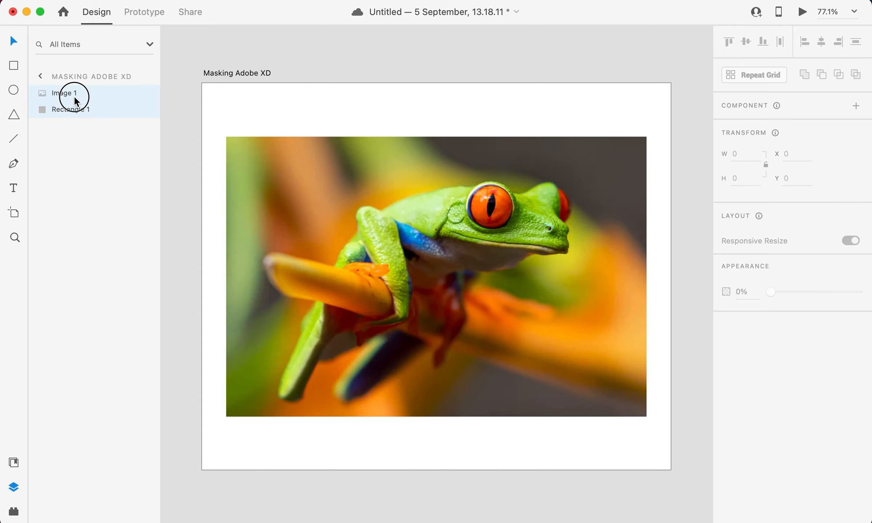
right_click(99, 108)
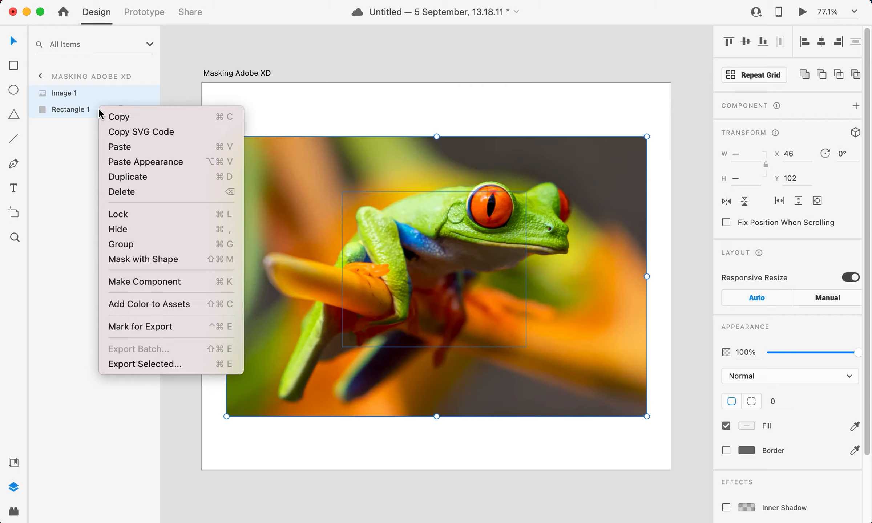
left_click(154, 258)
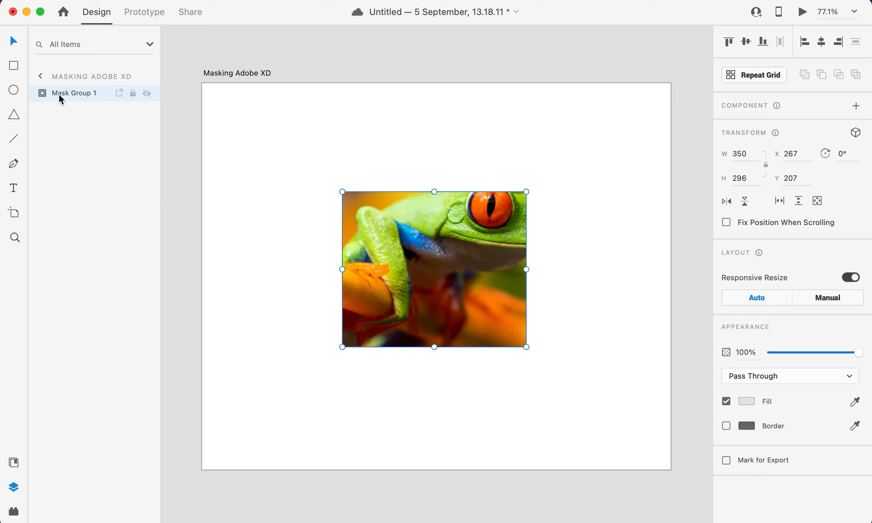
- Open the mask group for editing and reposition its contents so the mask shows a different part of the frog
left_click(549, 335)
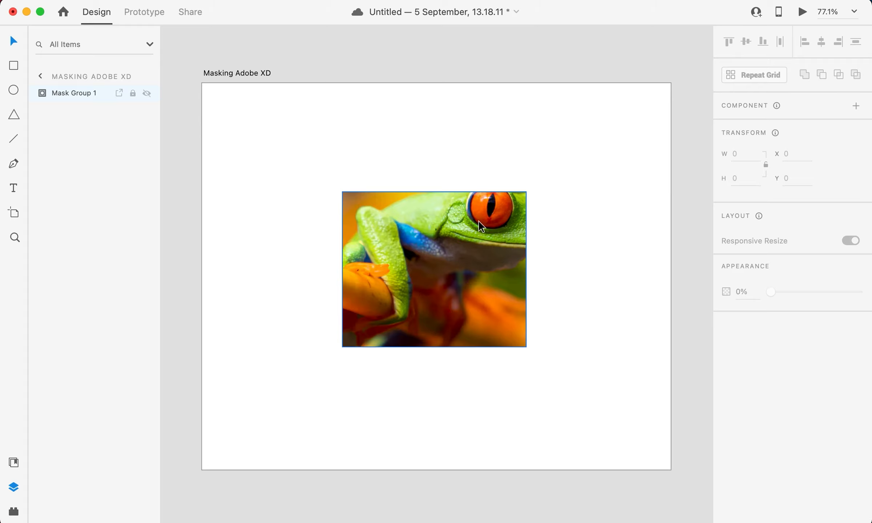
double_click(461, 264)
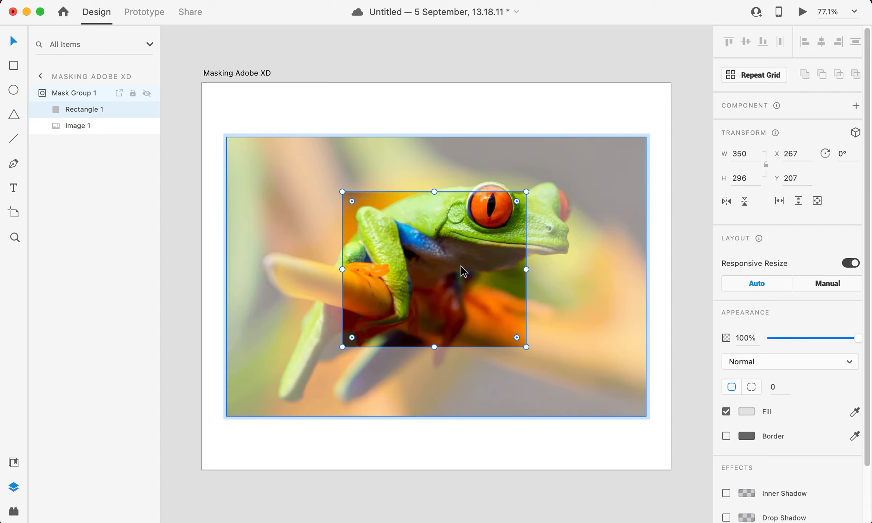
left_click_drag(463, 271, 497, 243)
left_click_drag(454, 302, 466, 300)
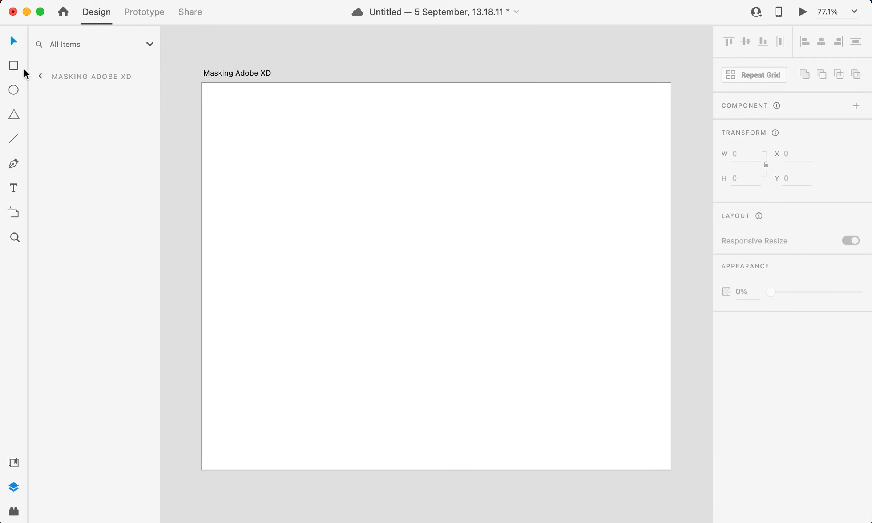
- Draw a borderless, light grey rectangle about 235 × 87 in the artboard's upper-left area
left_click(13, 65)
left_click_drag(262, 125, 386, 171)
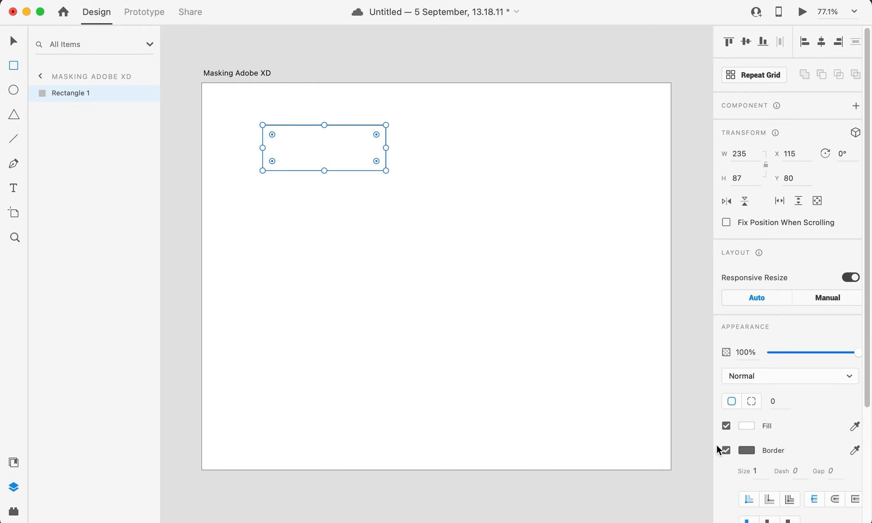
left_click(726, 450)
left_click(748, 427)
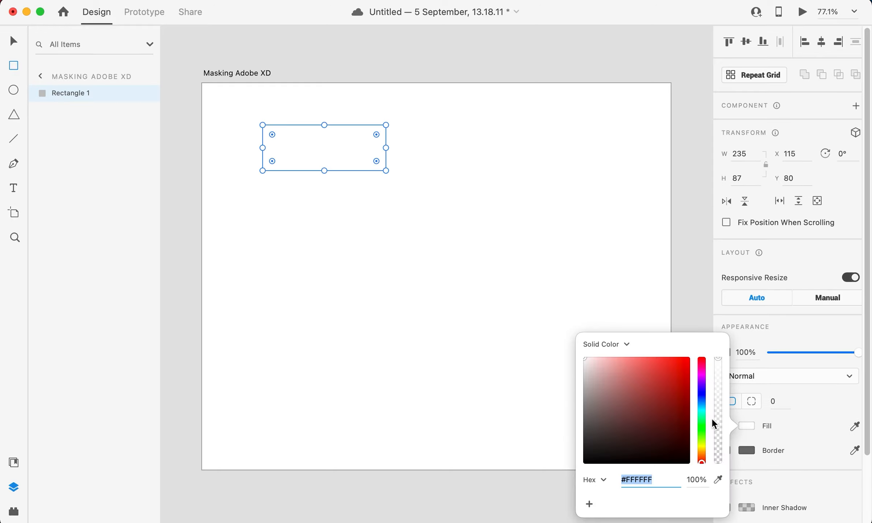
mouse_move(589, 381)
left_mouse_down()
mouse_move(588, 362)
mouse_move(577, 367)
left_mouse_up()
left_click(330, 218)
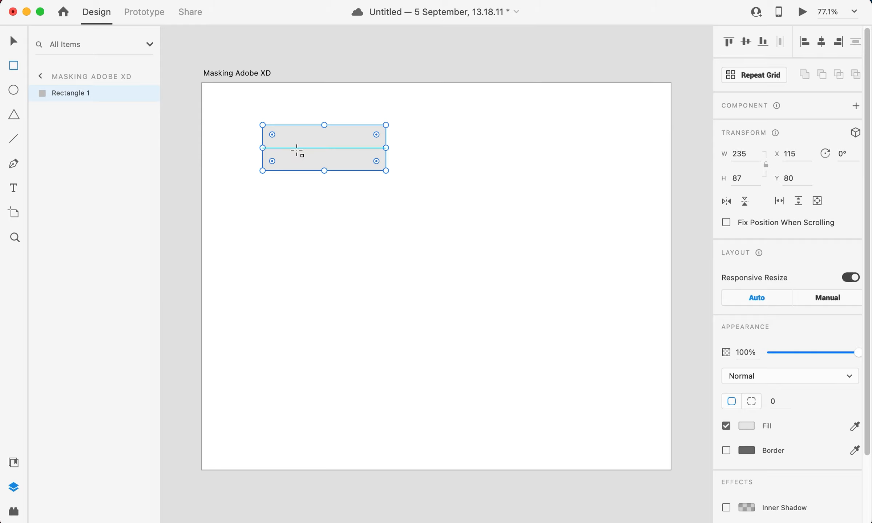
- Duplicate the grey rectangle by copy and paste, and place the copy directly below the original with a small gap
left_click(13, 41)
right_click(315, 156)
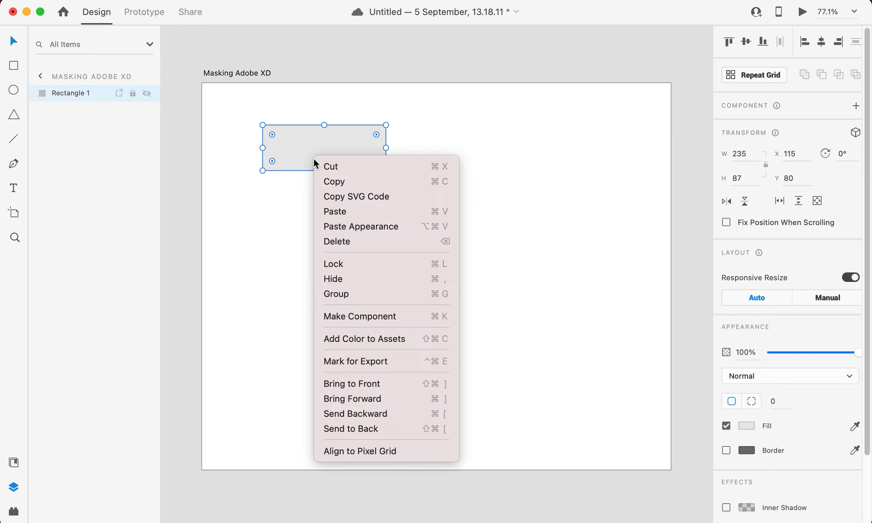
left_click(366, 181)
right_click(379, 291)
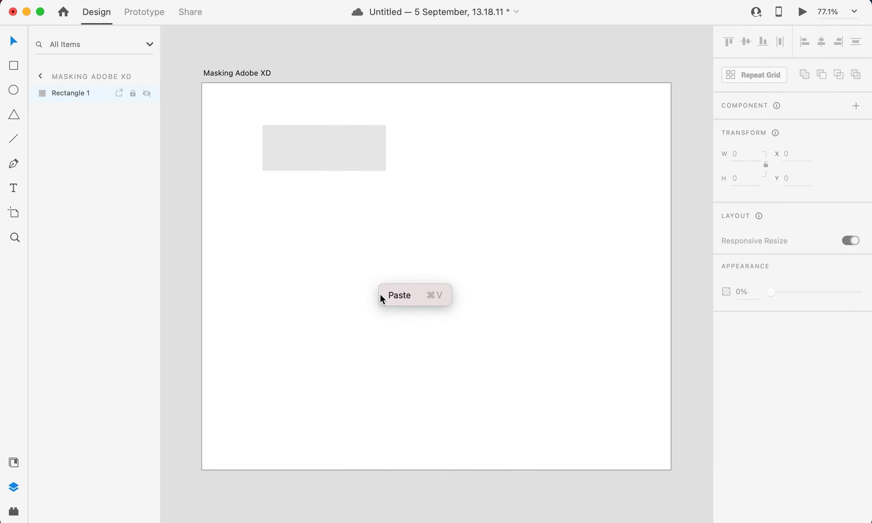
left_click(419, 295)
left_click_drag(335, 162, 334, 209)
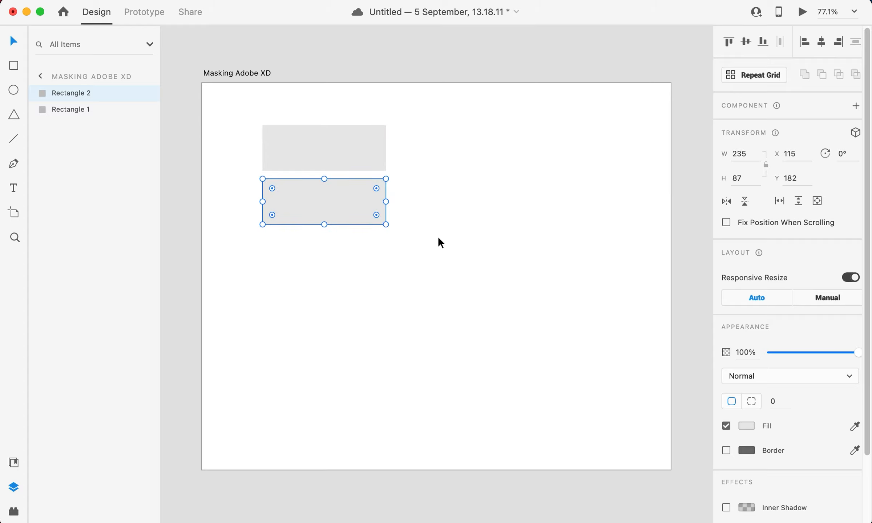
- Combine both grey rectangles into one shape with Add, and move it to about X 270, Y 171
left_click_drag(438, 236, 328, 150)
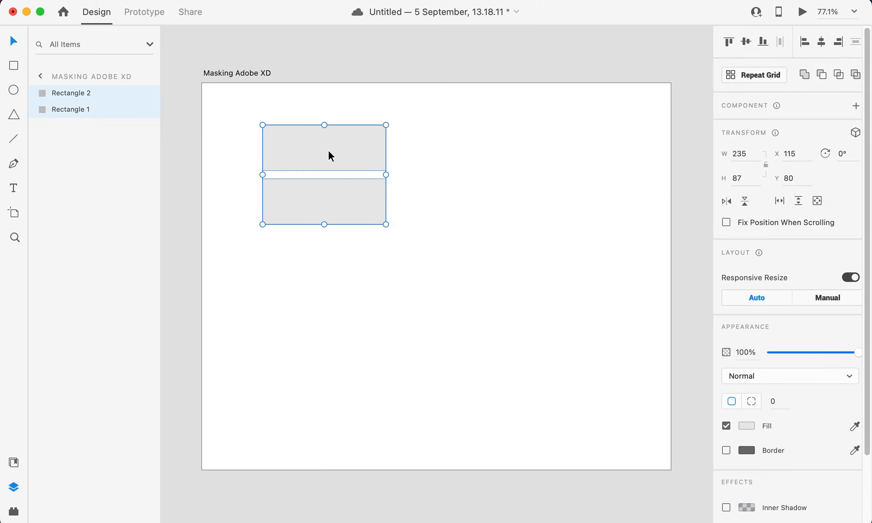
left_click(805, 75)
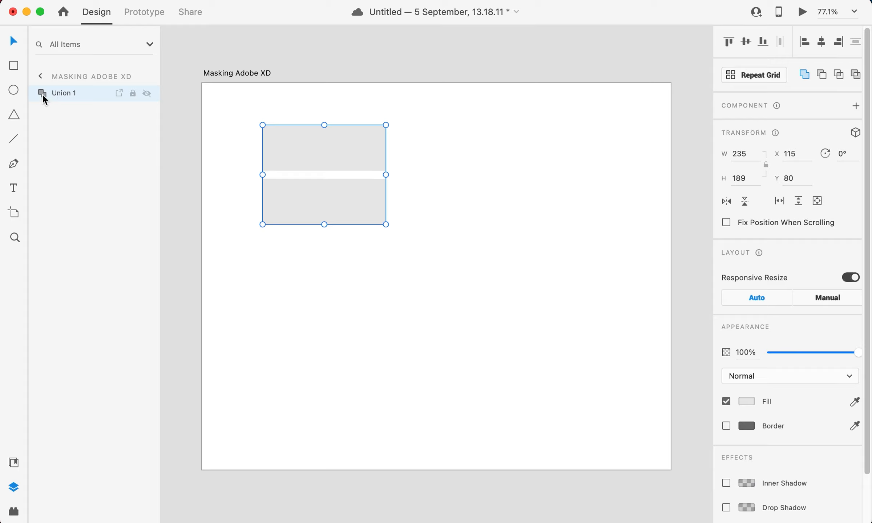
left_click_drag(349, 202, 431, 243)
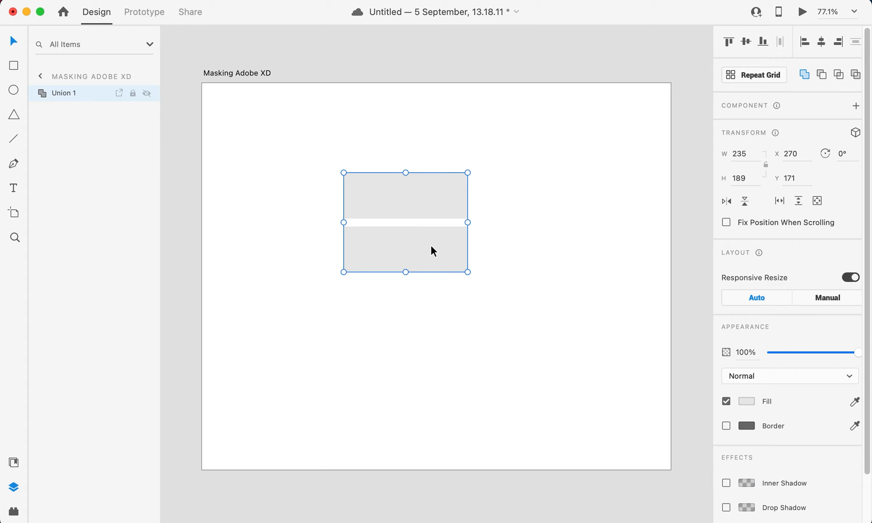
- Paste the frog image, scale it down to about 584 × 389 and position it over the combined rectangles
right_click(475, 338)
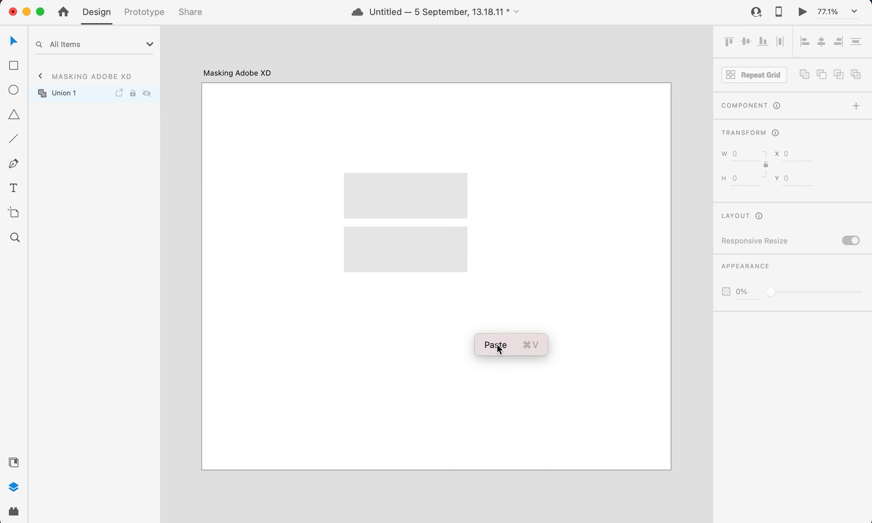
left_click(495, 343)
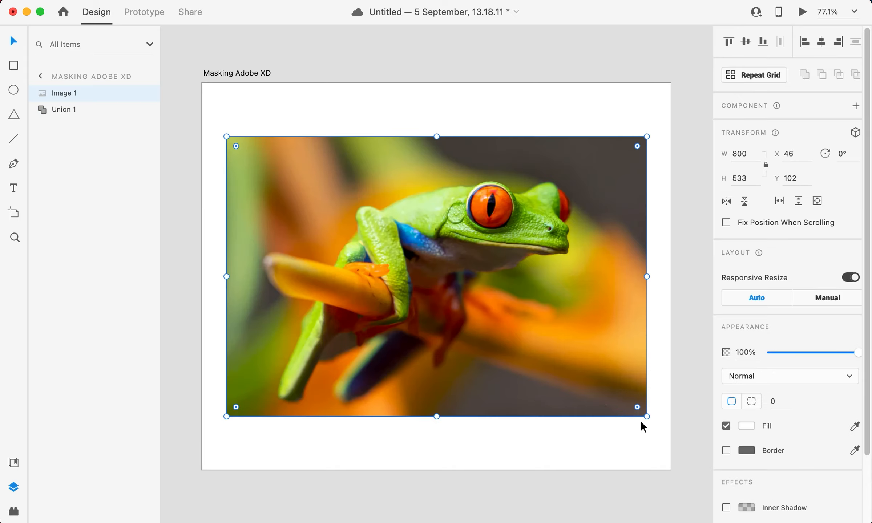
left_click_drag(646, 418, 533, 341)
left_click_drag(462, 332, 486, 323)
- Mask the frog image with the combined rectangle shape using Mask with Shape
left_click(74, 133)
left_click(64, 94)
left_click(98, 108, "shift")
right_click(92, 110)
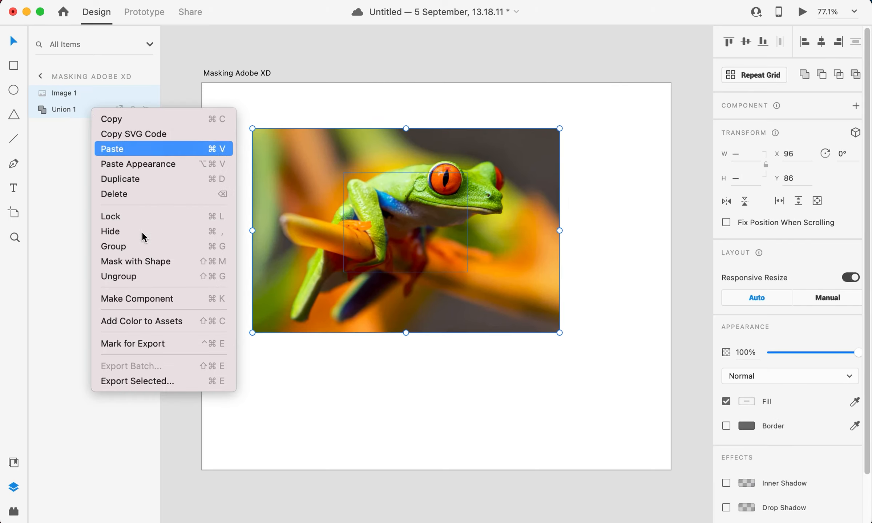
left_click(158, 265)
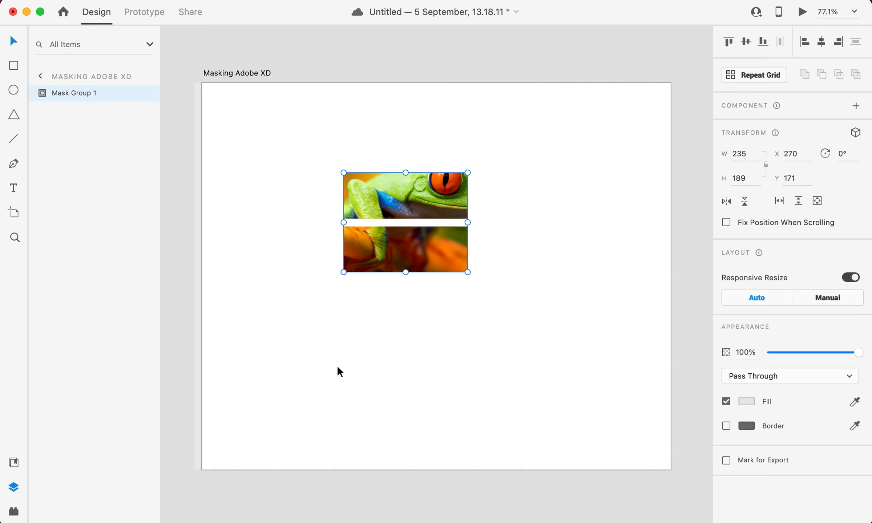
- Adjust the frog image's position inside the mask group and move the masked group to the artboard's upper-left area
left_click(431, 331)
left_click_drag(416, 260, 413, 285)
double_click(413, 285)
left_click_drag(521, 313, 334, 175)
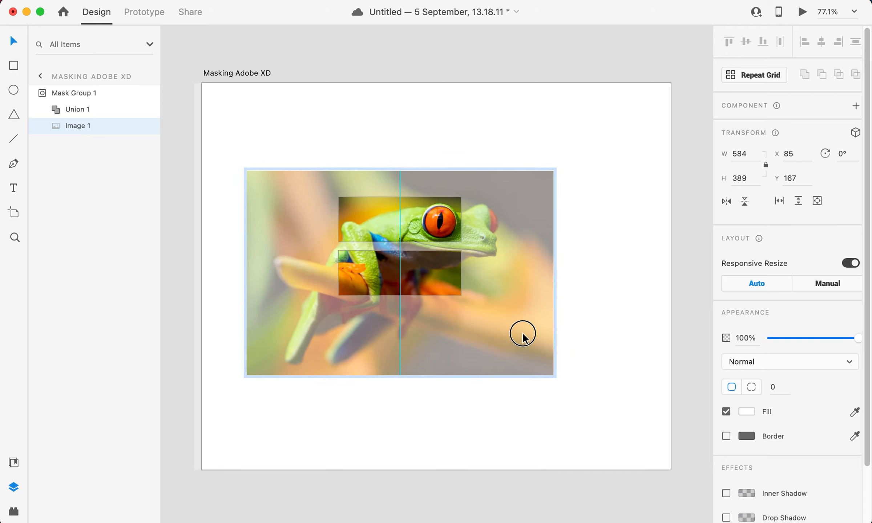
left_click(603, 344)
left_click(476, 270)
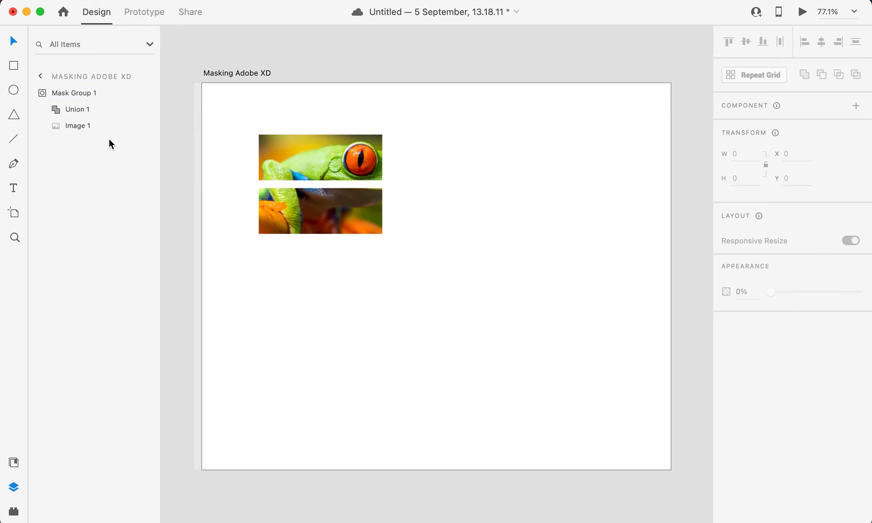
- Draw a borderless, light grey ellipse about 84 × 77 beside the masked frog image
left_click(14, 91)
mouse_move(426, 145)
left_mouse_down()
mouse_move(479, 181)
mouse_move(477, 196)
mouse_move(472, 186)
left_mouse_up()
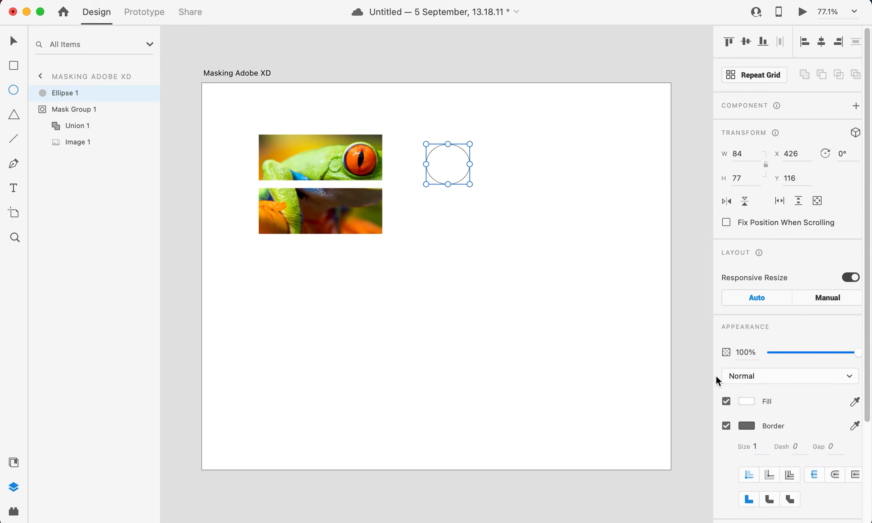
left_click(728, 425)
left_click(745, 401)
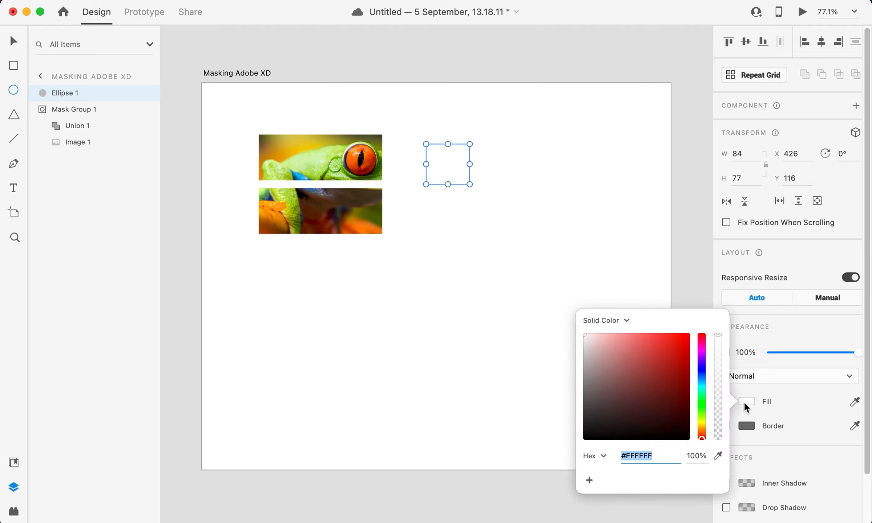
left_click_drag(581, 355, 551, 341)
left_click(391, 238)
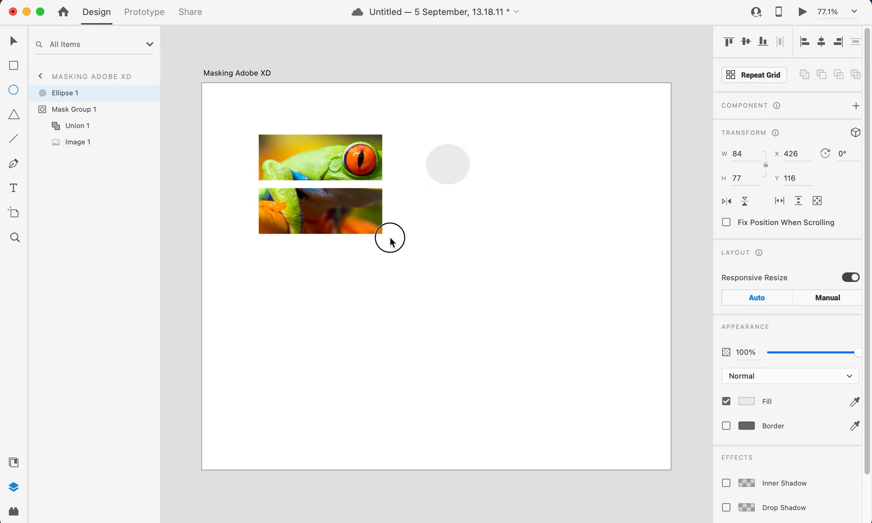
- Repeat the ellipse in a Repeat Grid about 418 × 272, extended sideways and down to three rows
left_click(13, 41)
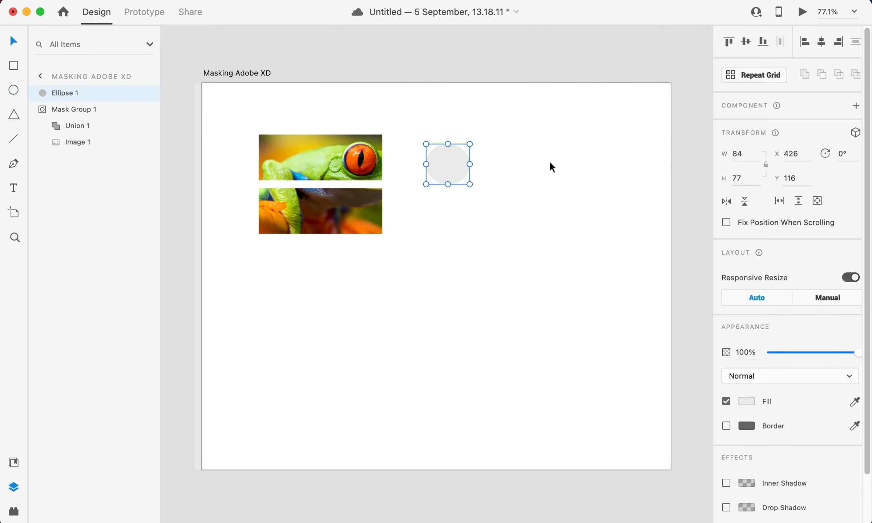
left_click(759, 72)
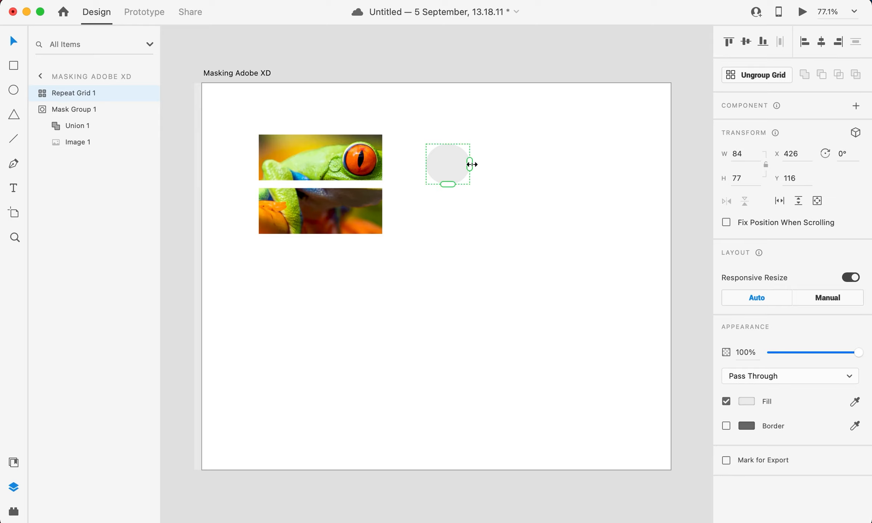
left_click_drag(469, 165, 645, 164)
left_click_drag(531, 188, 534, 288)
left_click(561, 315)
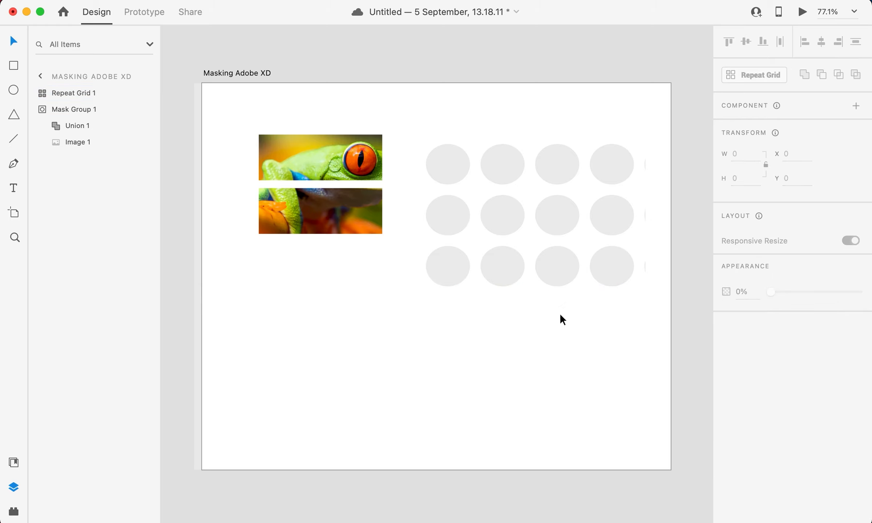
- Ungroup the ellipse grid, combine all ellipses into one shape with Add, and move it below the masked frog image
left_click(562, 212)
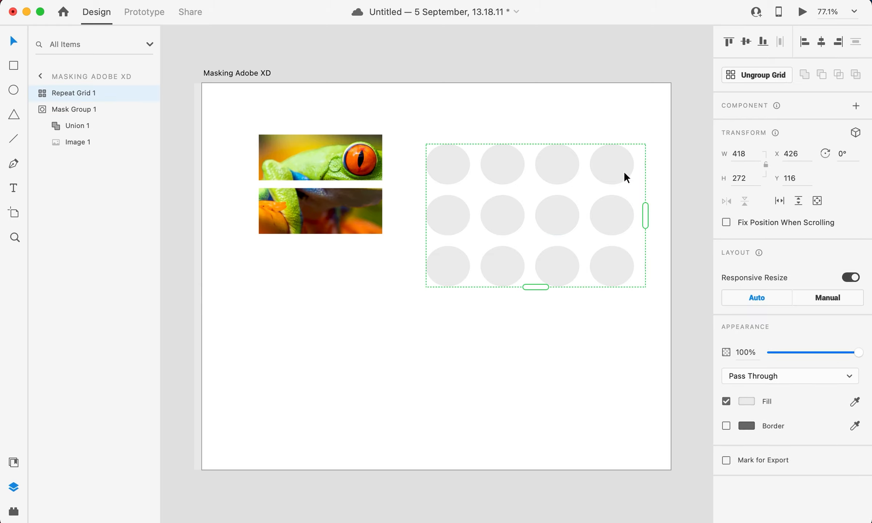
left_click(759, 75)
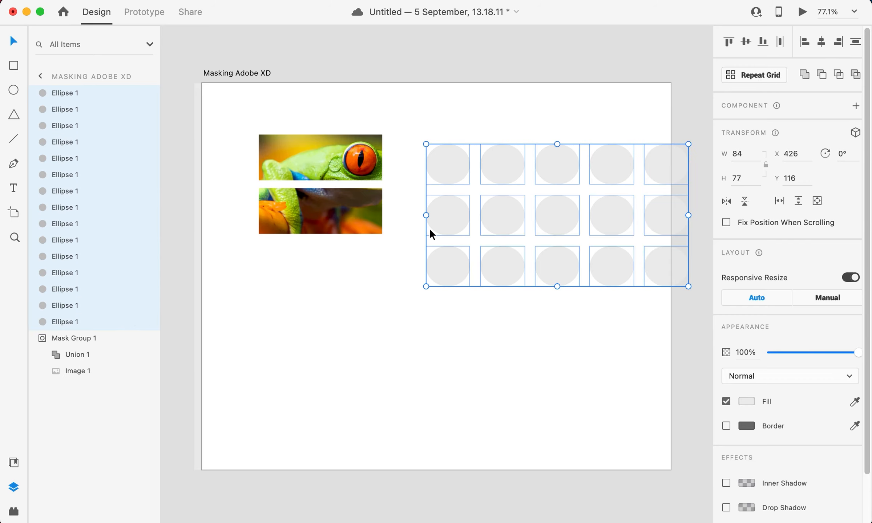
left_click(805, 75)
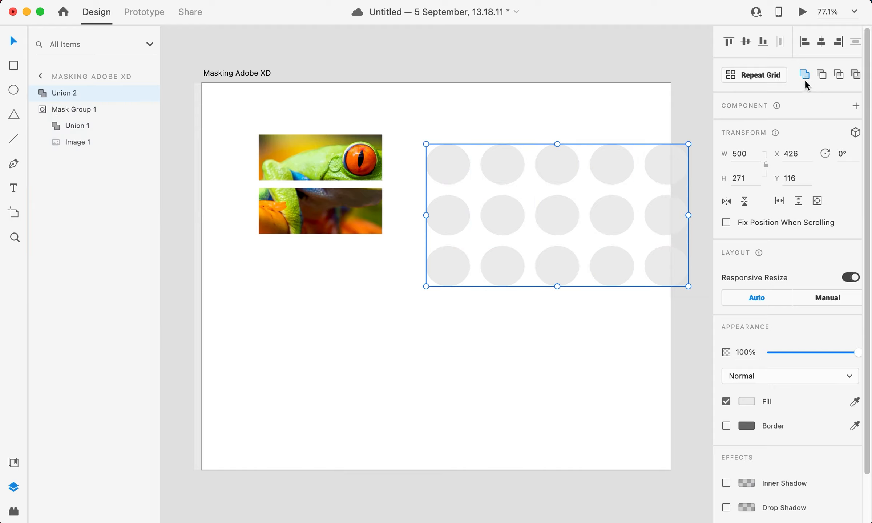
left_click_drag(610, 230, 515, 347)
- Paste the frog image again, scale it down to about 595 × 397 and position it over the combined ellipses
right_click(498, 215)
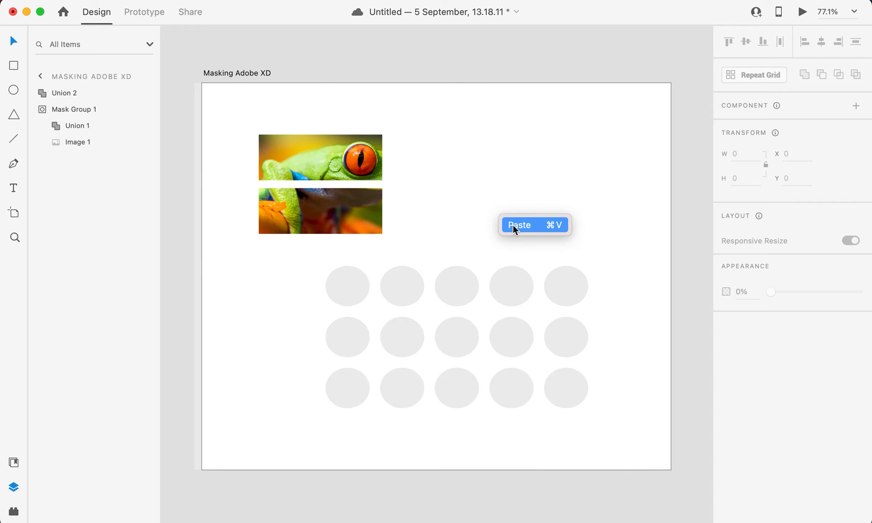
left_click(513, 225)
mouse_move(513, 224)
left_mouse_down()
mouse_move(516, 239)
mouse_move(509, 231)
left_mouse_up()
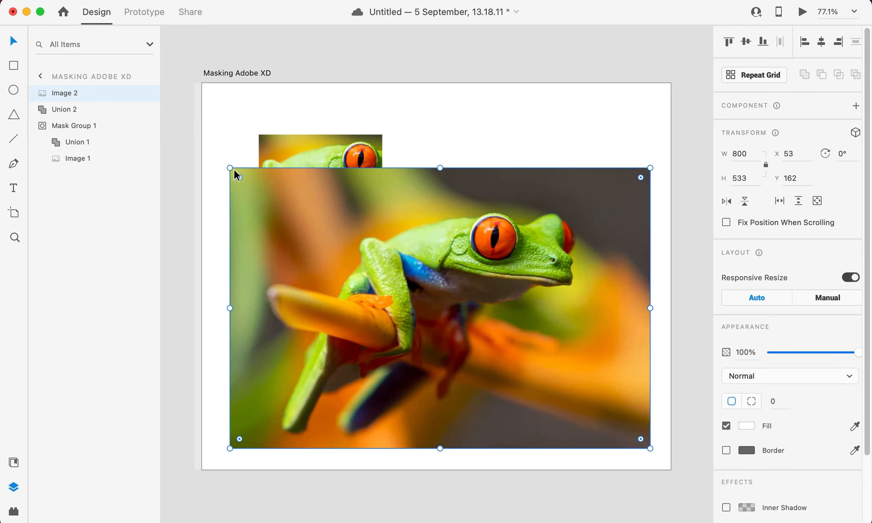
left_click_drag(229, 167, 306, 238)
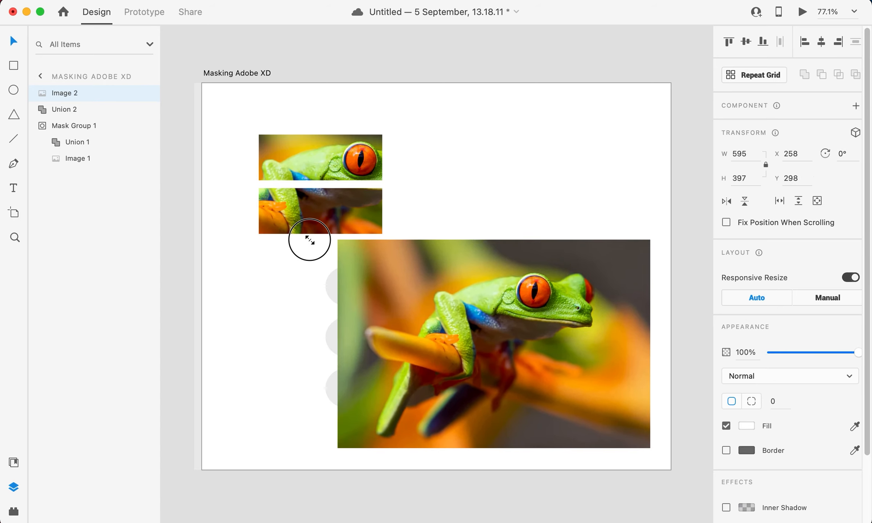
left_click_drag(440, 272, 424, 282)
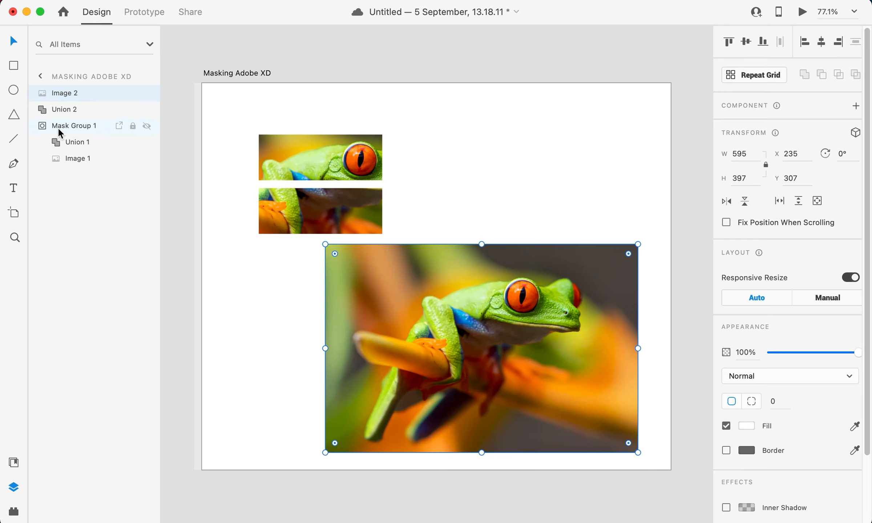
- Mask the pasted frog image with the combined ellipses and move the masked group to about X 108, Y 362
left_click_drag(451, 201, 544, 377)
right_click(544, 377)
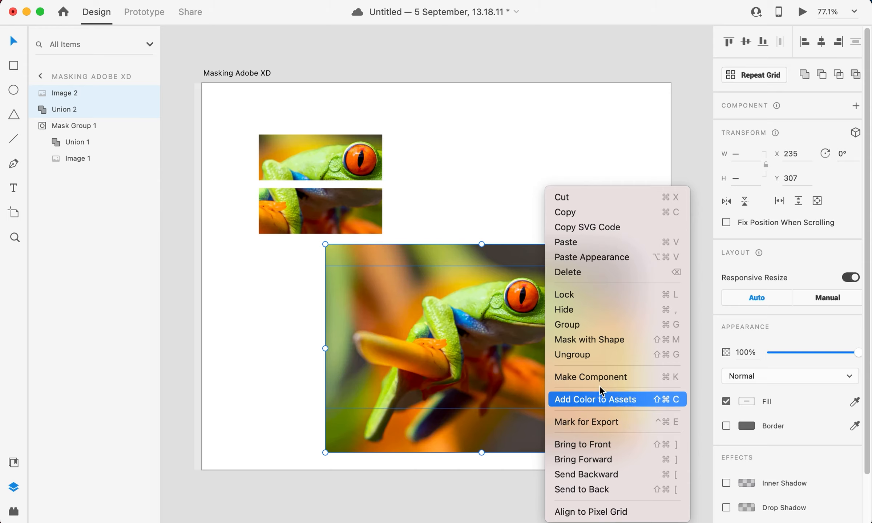
left_click(595, 342)
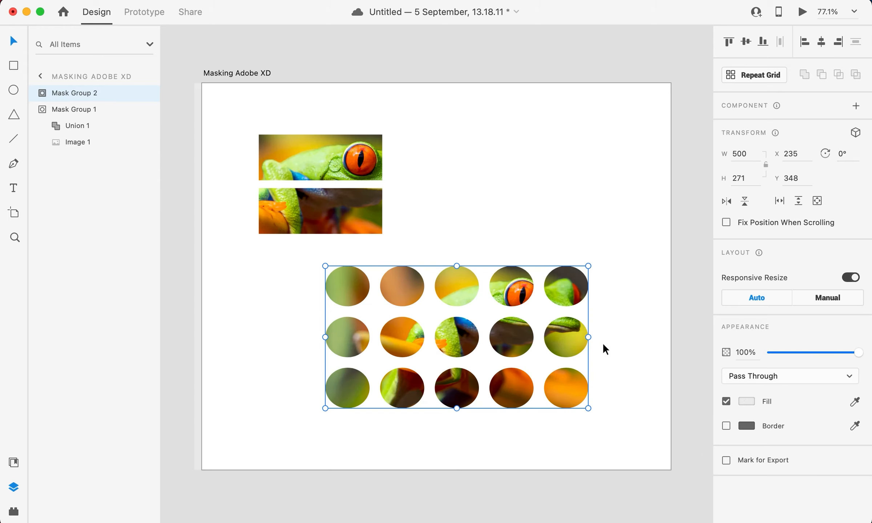
left_click(635, 326)
left_click_drag(569, 344, 512, 353)
left_click(594, 347)
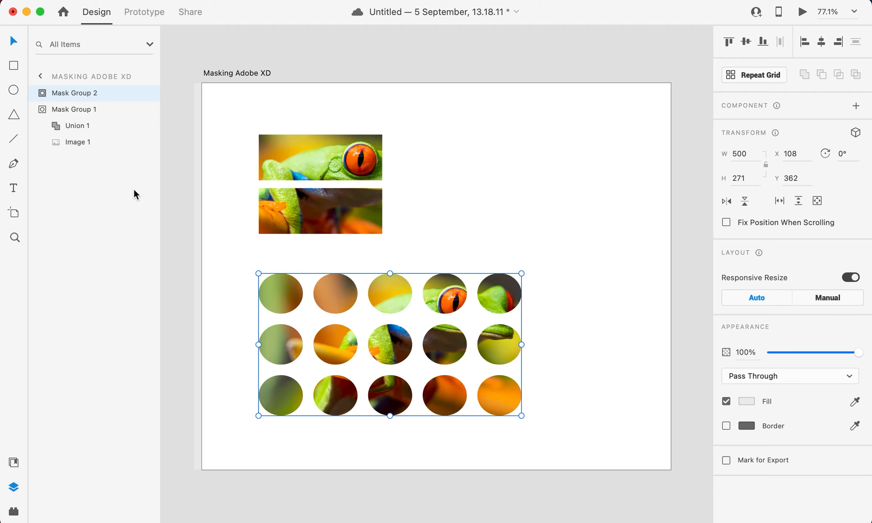
- Reposition the frog image inside the ellipse mask to about X 73, Y 305, so the eye falls within an ellipse
double_click(323, 303)
mouse_move(487, 357)
left_mouse_down()
mouse_move(468, 351)
mouse_move(499, 366)
mouse_move(471, 334)
mouse_move(474, 355)
left_mouse_up()
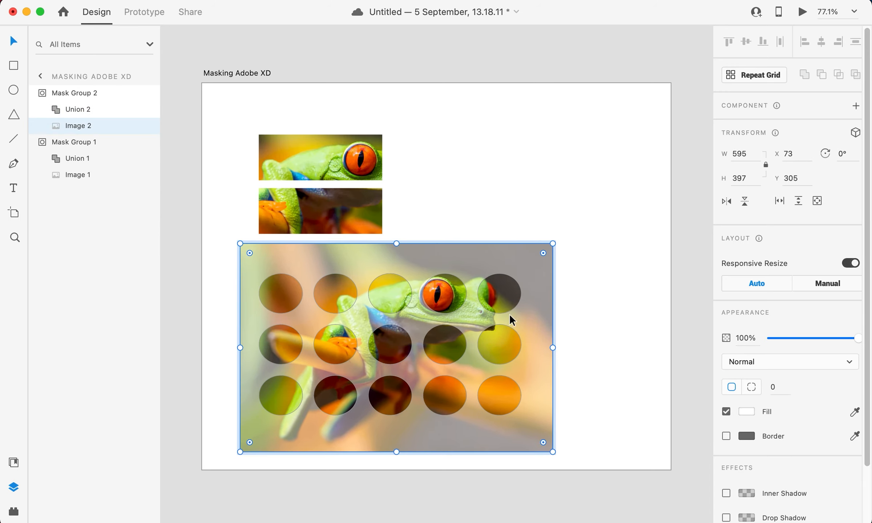
left_click(589, 335)
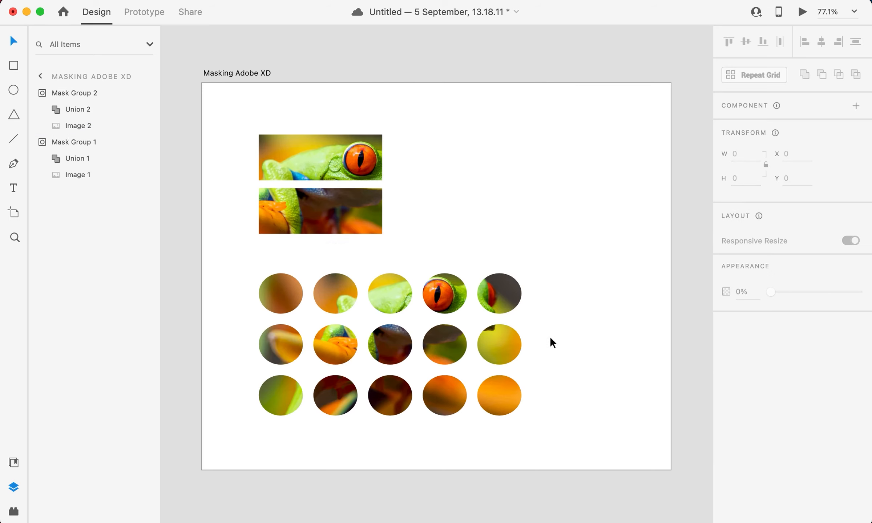
- Move the last ellipse of the third row, inside the mask's combined shape, outward to X 577, Y 596
left_click(441, 308)
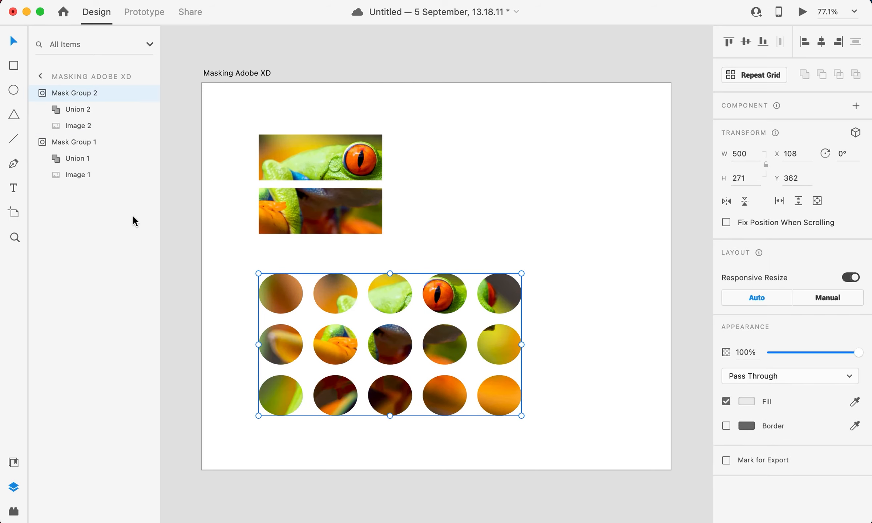
left_click(48, 108)
left_click(72, 127)
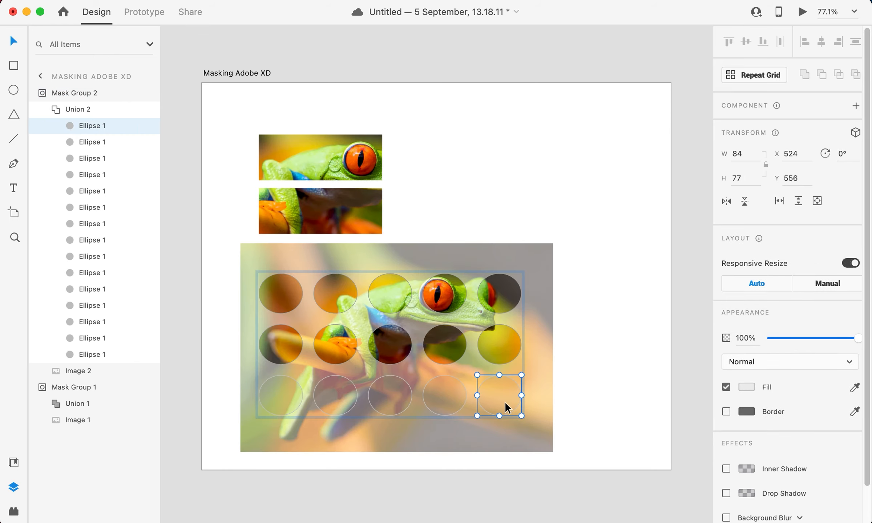
key("Right")
key("Right")
key("Right")
key("Right")
key("Right")
key("Right")
key("Right")
key("Right")
key("Right")
key("Right")
key("Right")
key("Right")
key("Right")
key("Right")
key("Right")
key("Right")
key("Right")
key("Right")
key("Right")
key("Right")
key("Right")
key("Right")
key("Right")
key("Right")
key("Right")
key("Right")
key("Right")
key("Right")
key("Right")
key("Right")
key("Right")
key("Right")
key("Right")
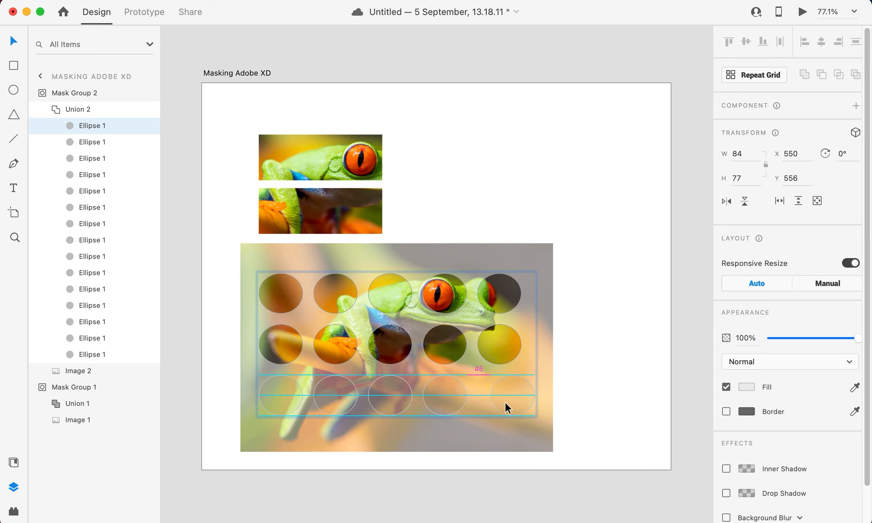
key("shift+Down")
key("shift+Down")
key("shift+Down")
key("shift+Down")
key("shift+Right")
key("shift+Right")
key("shift+Right")
key("shift+Right")
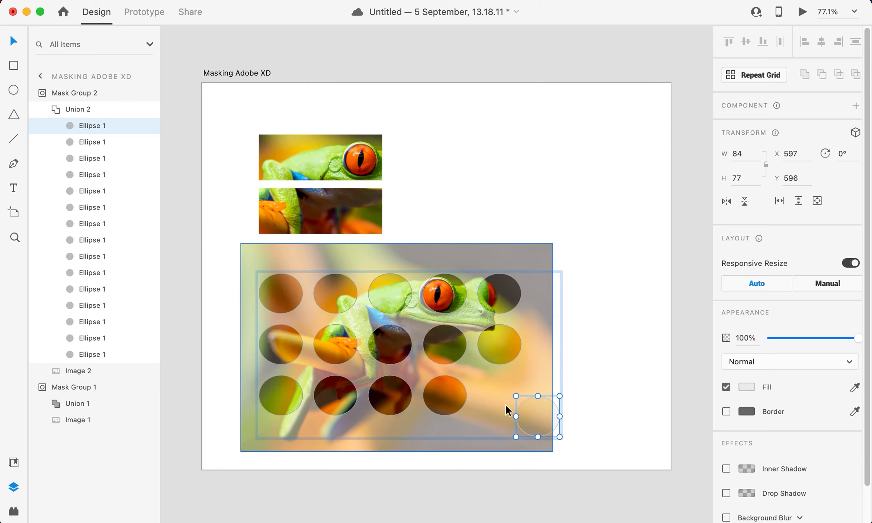
key("shift+Left")
key("shift+Left")
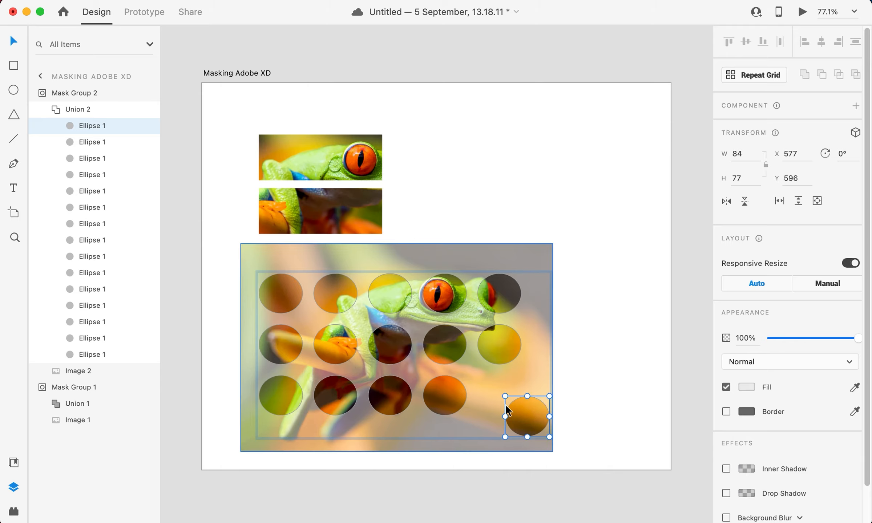
- Move the entire ellipse mask group to about X 186, Y 356
left_click(597, 331)
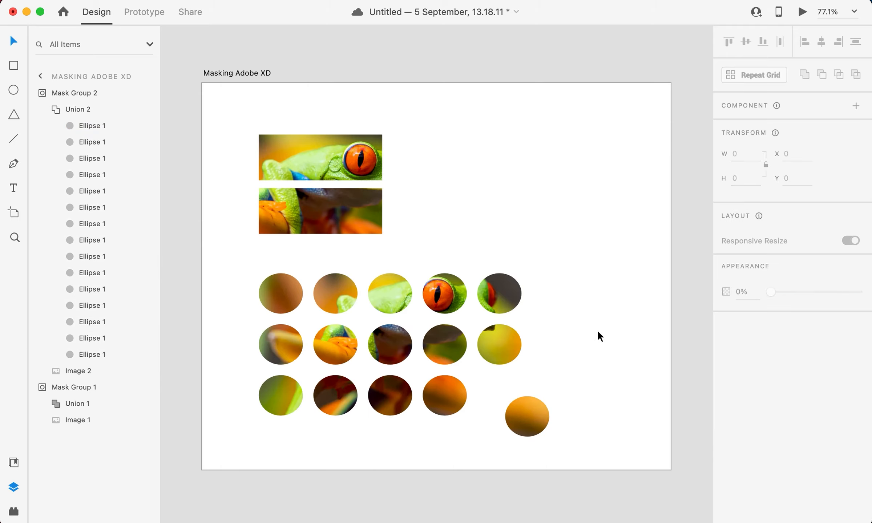
left_click_drag(503, 342, 544, 339)
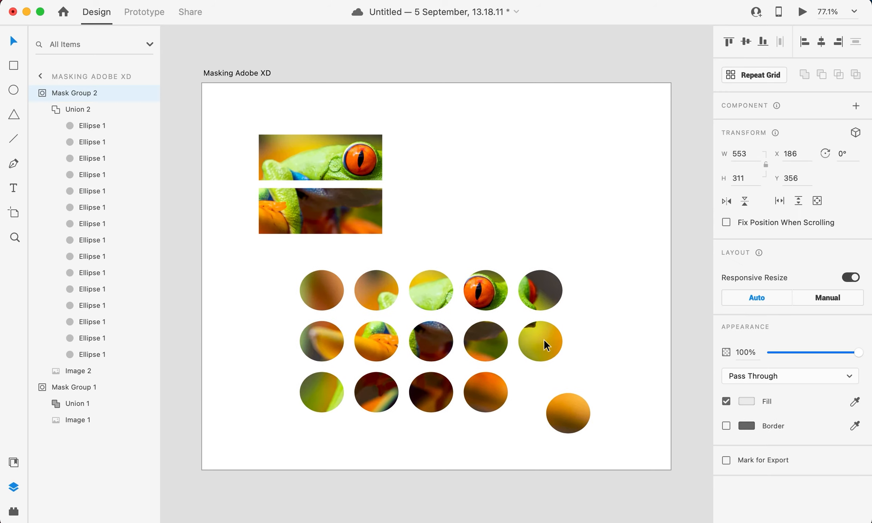
left_click(623, 349)
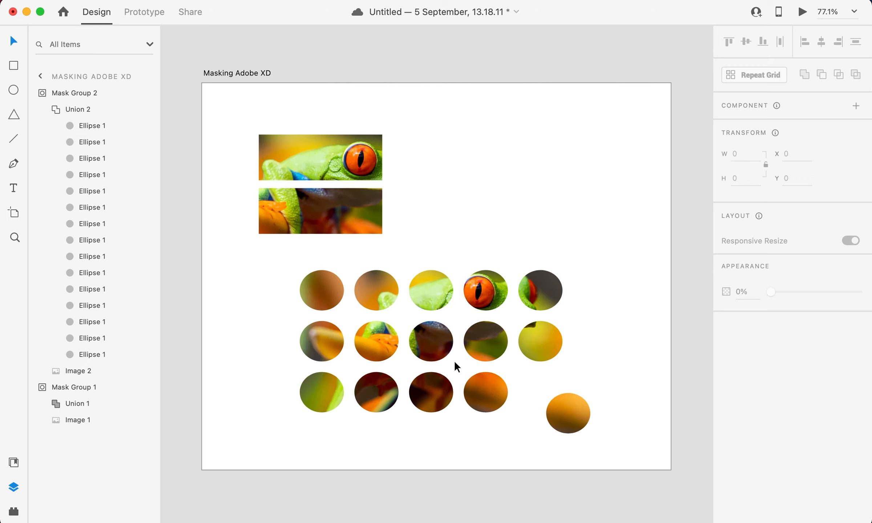
- Delete the centre ellipse of the middle row from the mask's combined shape and save the document
left_click(85, 243)
right_click(86, 243)
left_click(176, 330)
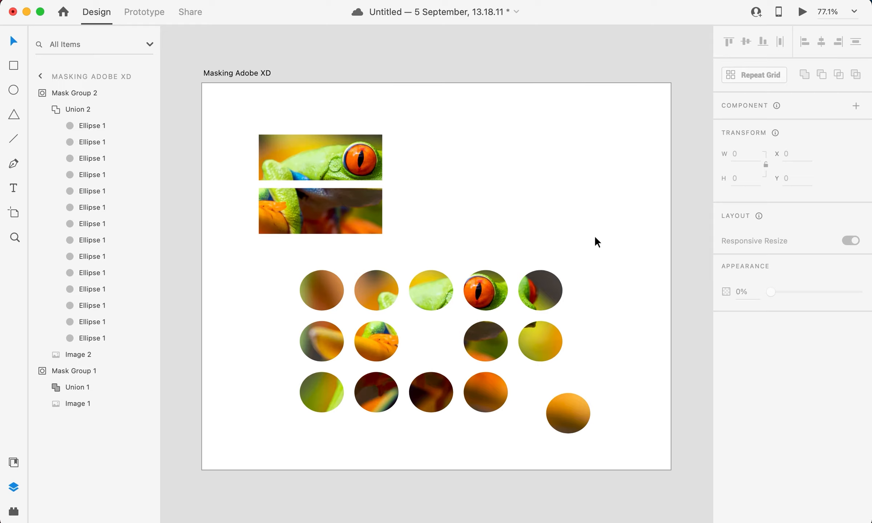
key("super+s")
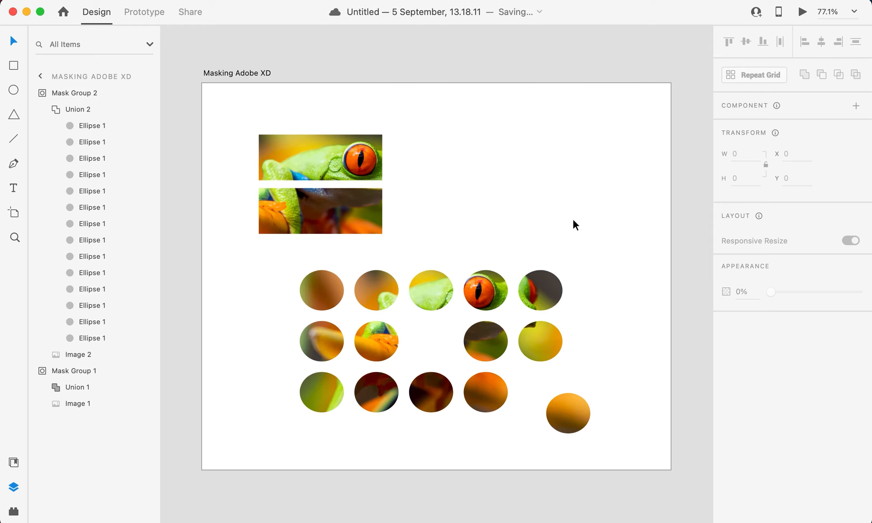